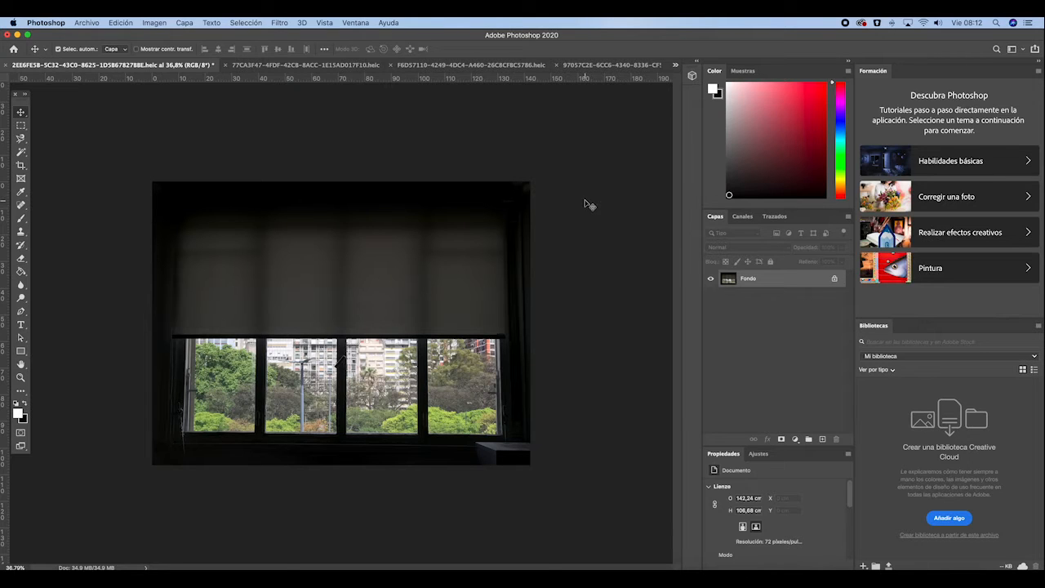
# Display the History and Navigator panels and enlarge the photo view to 47.24%
pyautogui.click(356, 23)
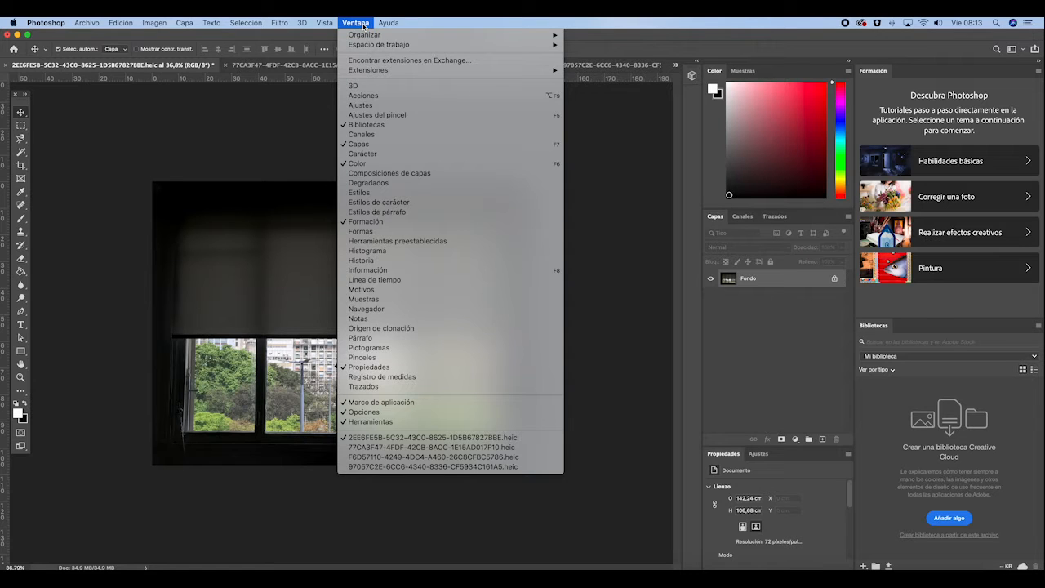
pyautogui.click(365, 262)
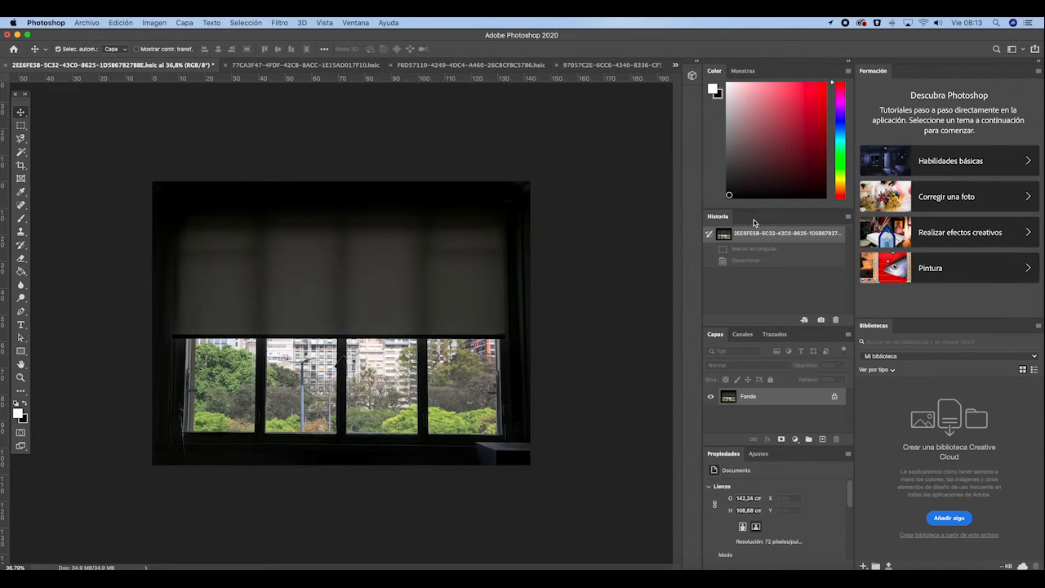
pyautogui.click(361, 26)
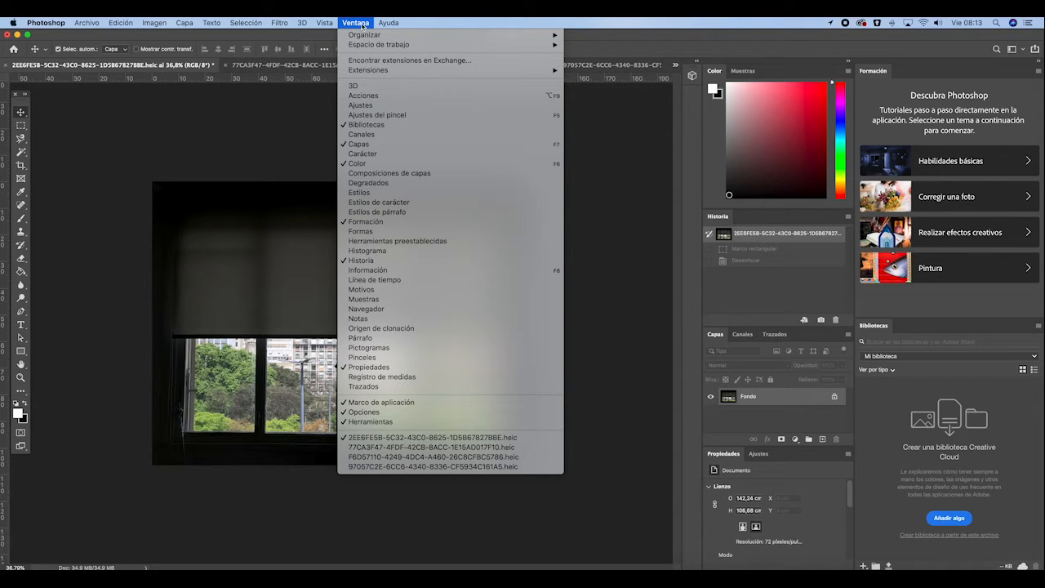
pyautogui.click(384, 313)
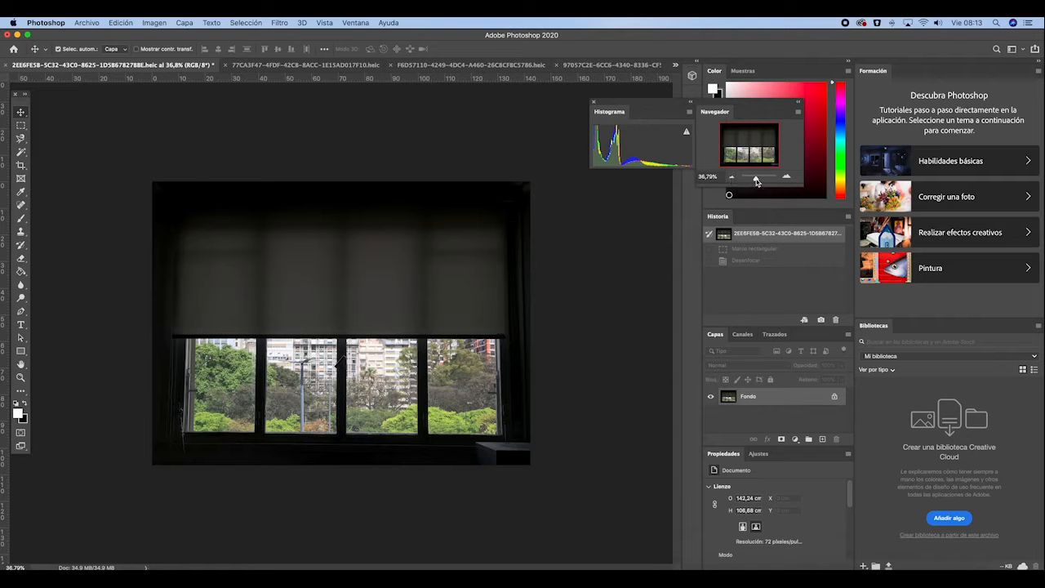
pyautogui.moveTo(758, 182)
pyautogui.mouseDown()
pyautogui.moveTo(745, 148)
pyautogui.moveTo(731, 153)
pyautogui.moveTo(756, 181)
pyautogui.mouseUp()
pyautogui.click(735, 153)
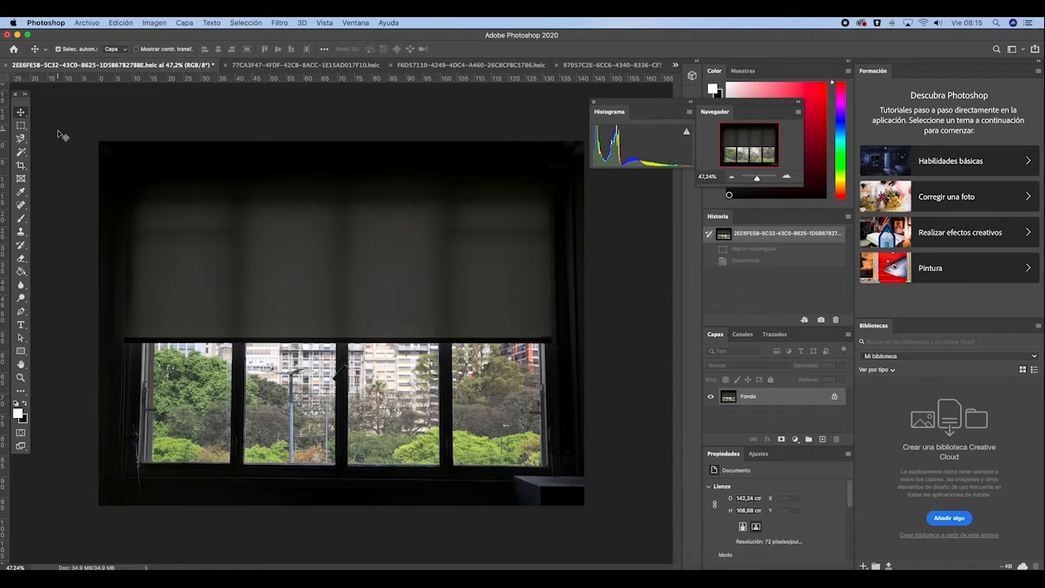
# Try Brightness/Contrast on the whole photo with a brightness of 30 and a contrast of 97, and discard the adjustment
pyautogui.click(156, 23)
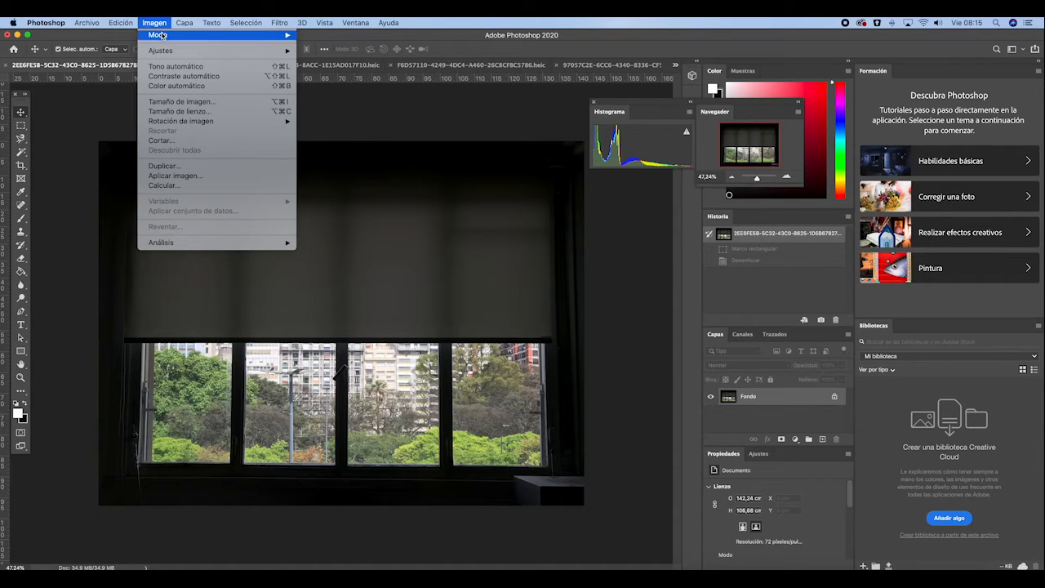
pyautogui.moveTo(163, 38)
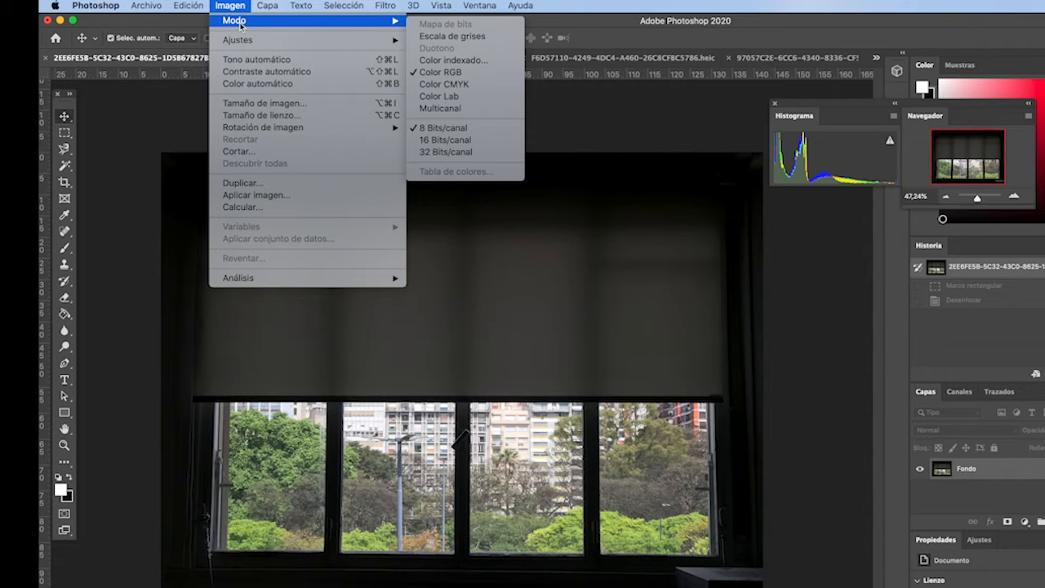
pyautogui.moveTo(245, 41)
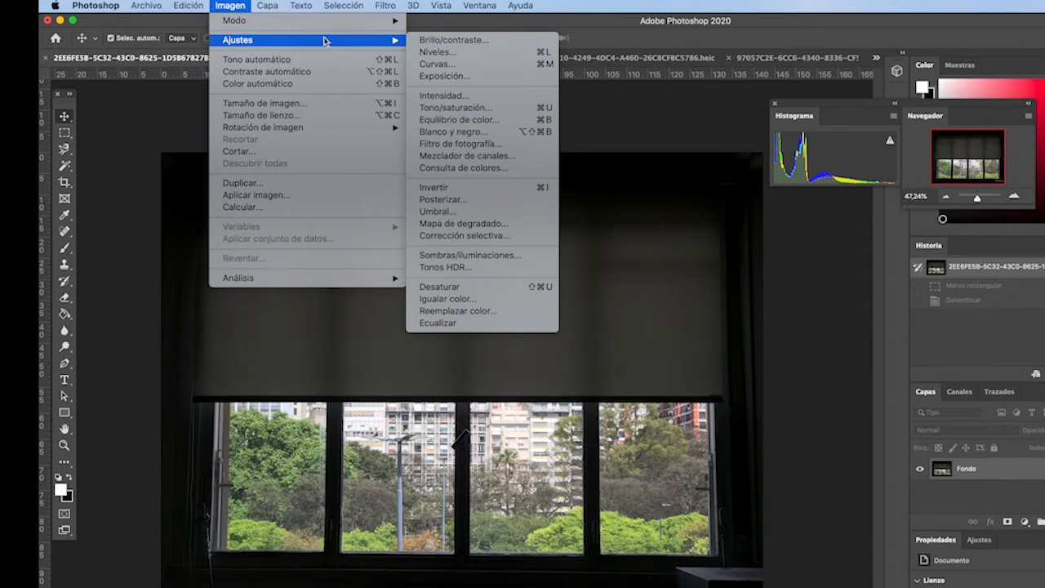
pyautogui.click(449, 40)
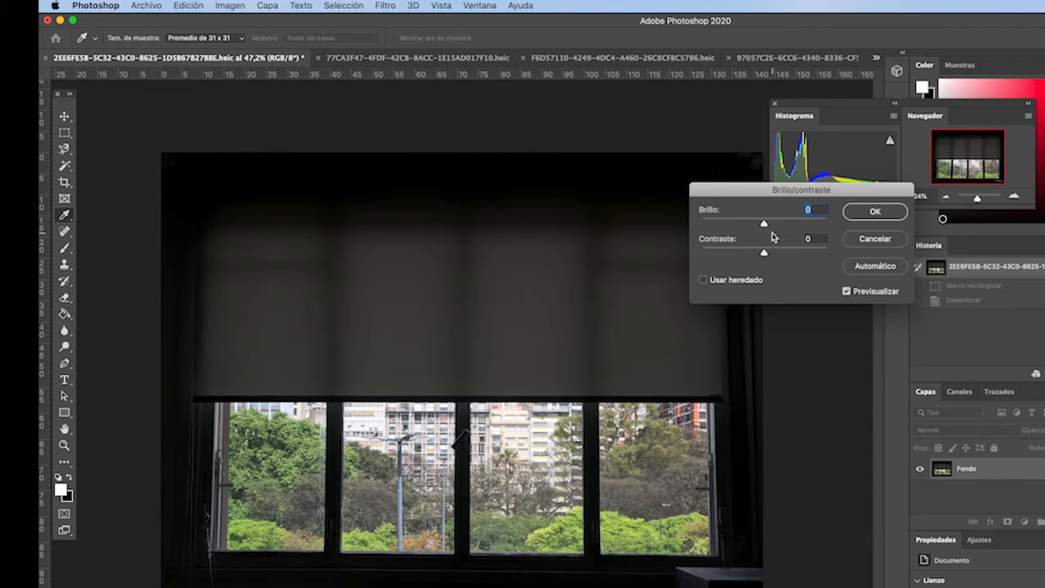
pyautogui.moveTo(764, 223)
pyautogui.mouseDown()
pyautogui.moveTo(815, 225)
pyautogui.moveTo(766, 226)
pyautogui.mouseUp()
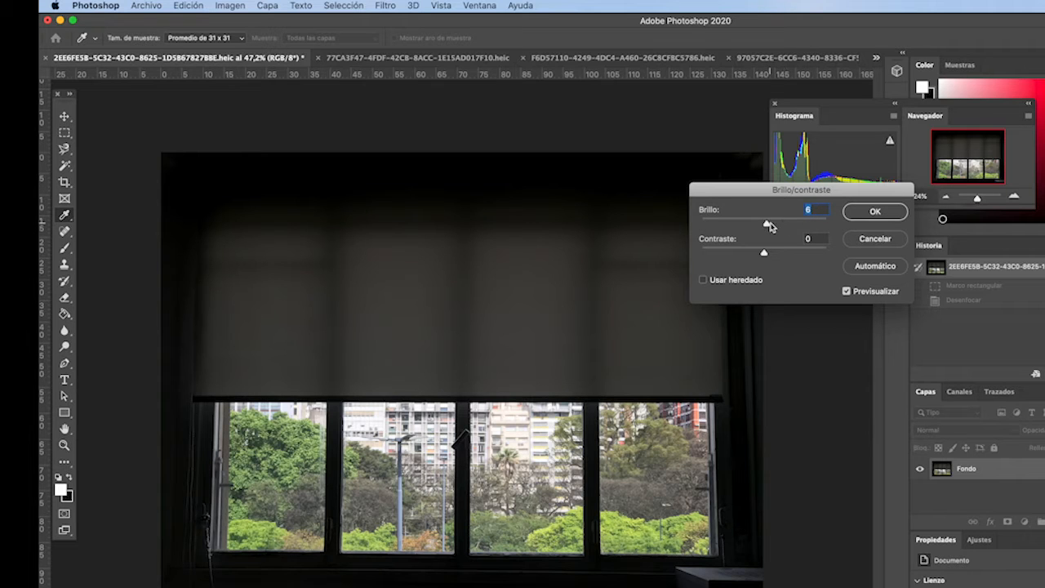
pyautogui.moveTo(771, 226); pyautogui.dragTo(761, 225)
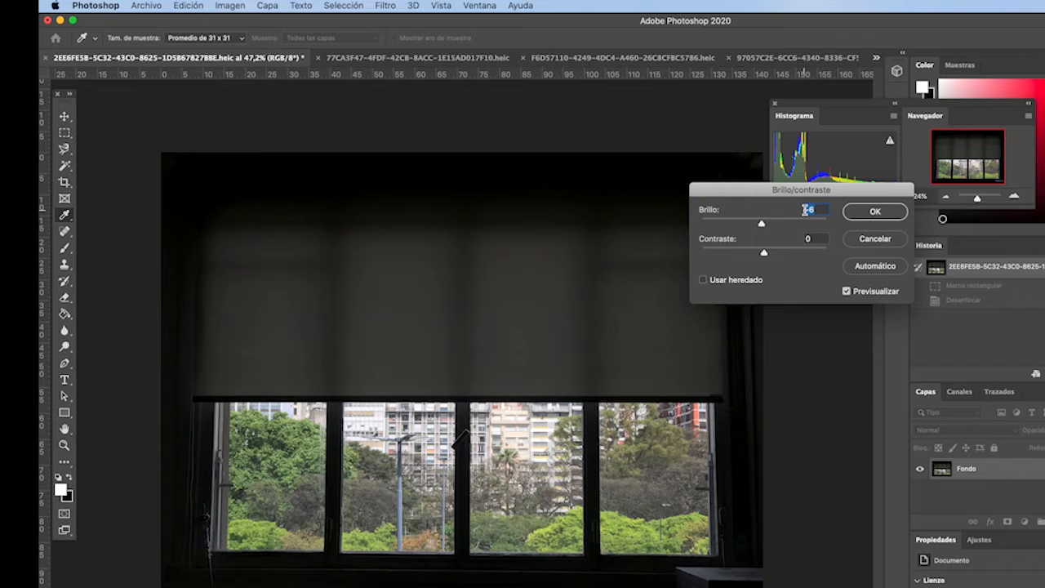
pyautogui.write('30')
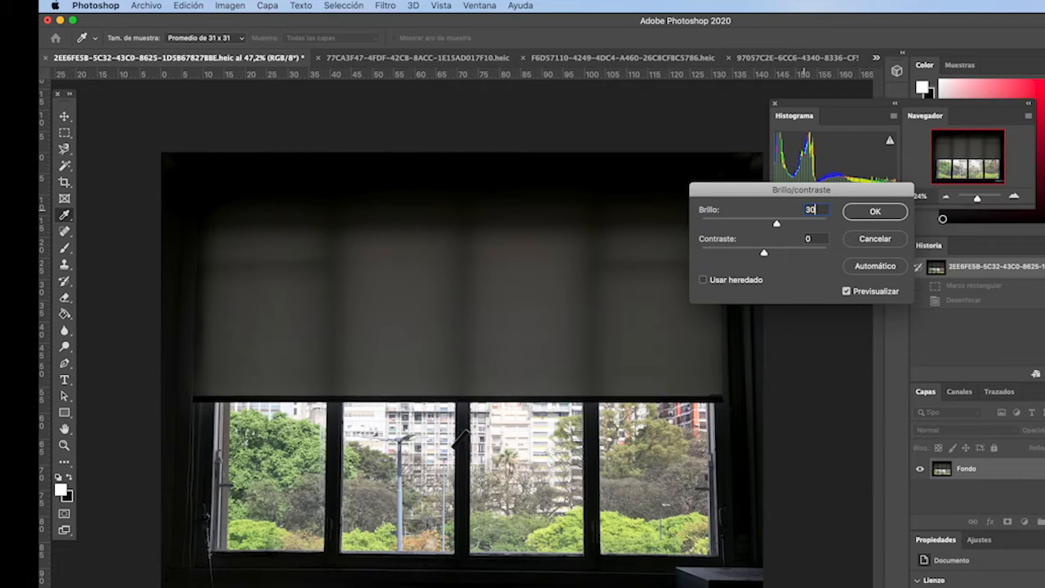
pyautogui.doubleClick(810, 210)
pyautogui.write('0')
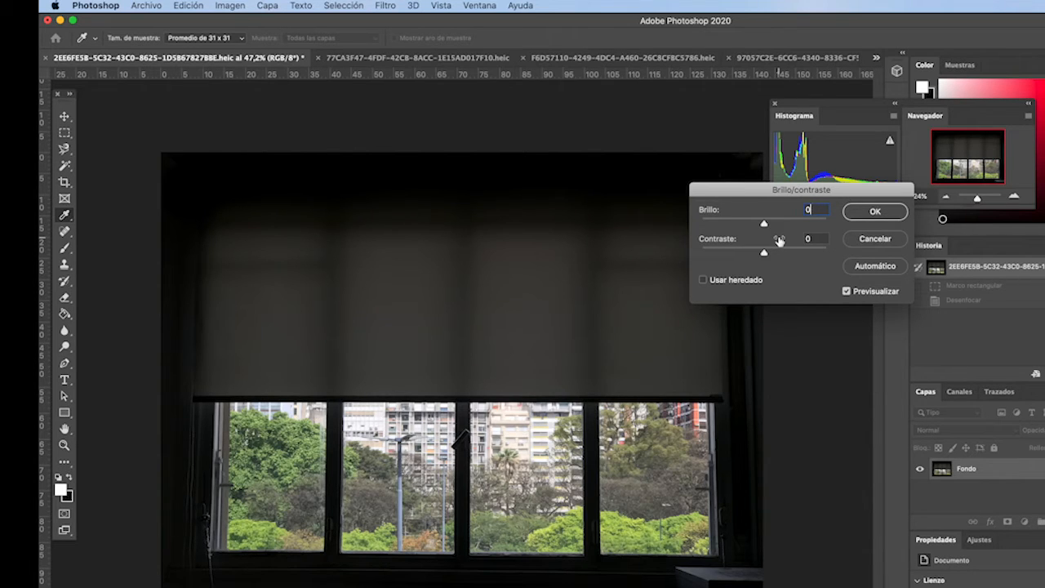
pyautogui.moveTo(763, 253); pyautogui.dragTo(826, 256)
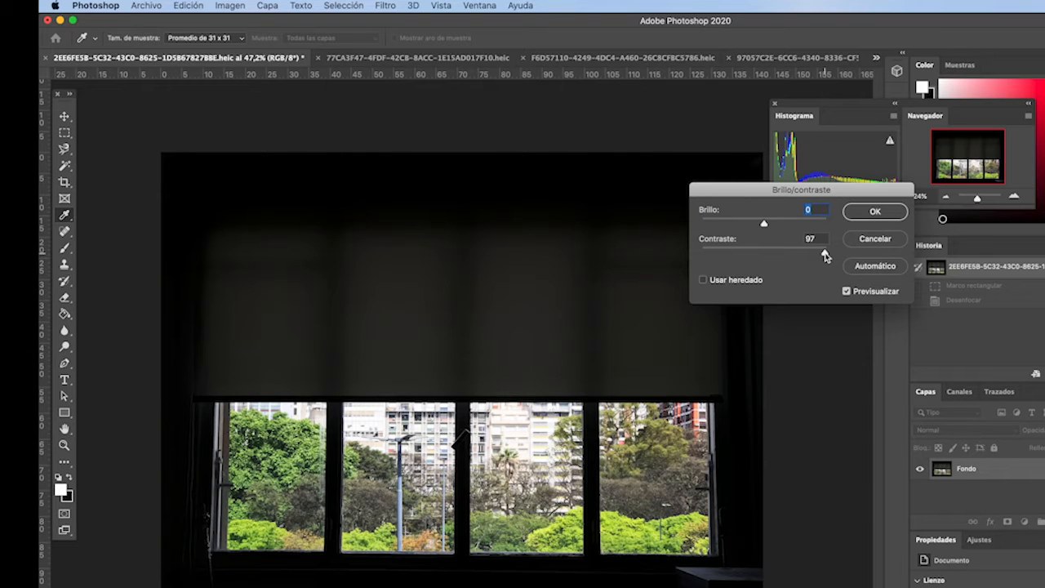
pyautogui.moveTo(825, 255); pyautogui.dragTo(770, 224)
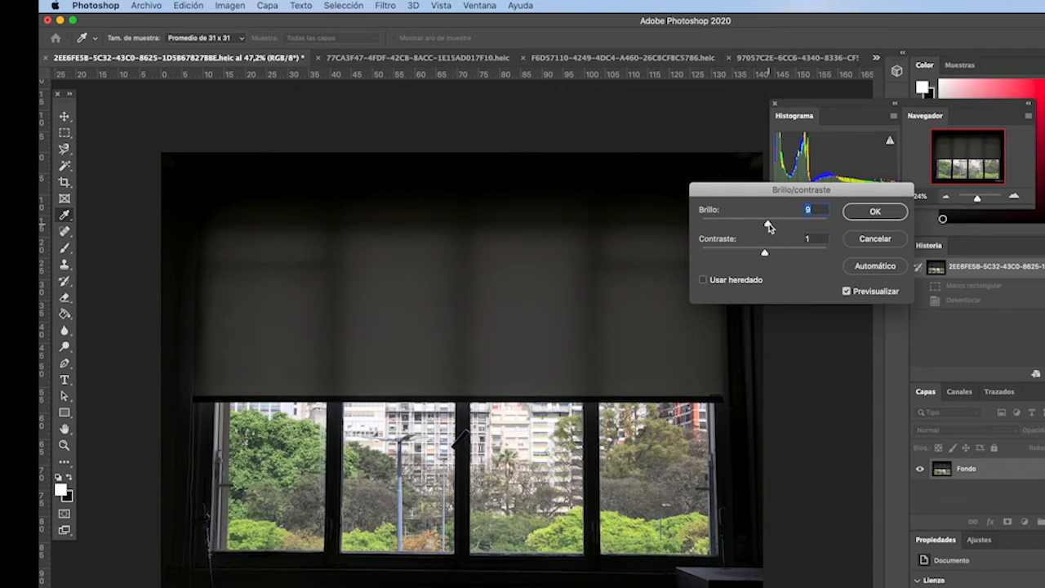
pyautogui.click(876, 241)
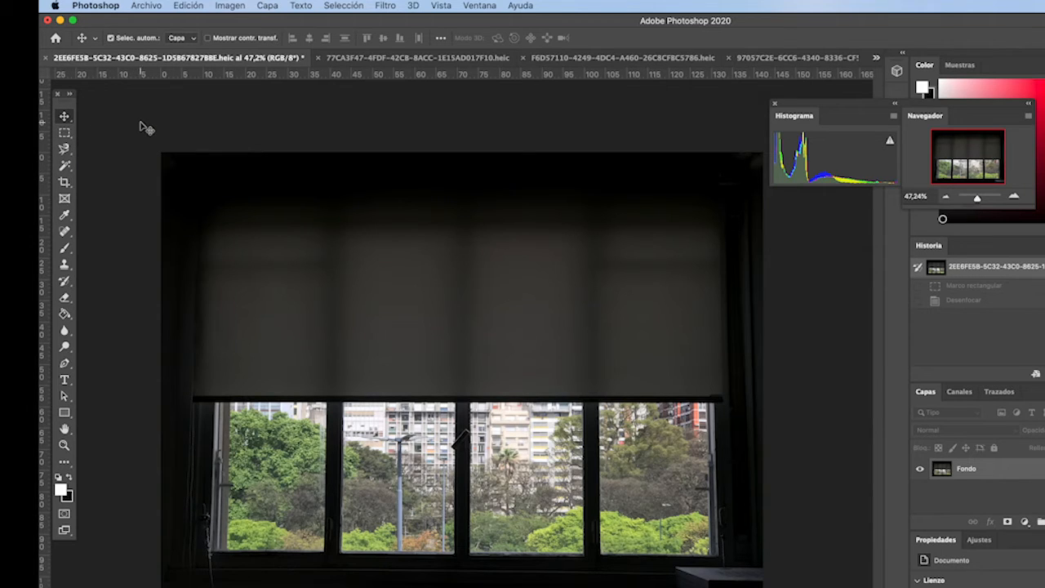
# Make a rectangular marquee selection around the third window pane from the left
pyautogui.click(71, 139)
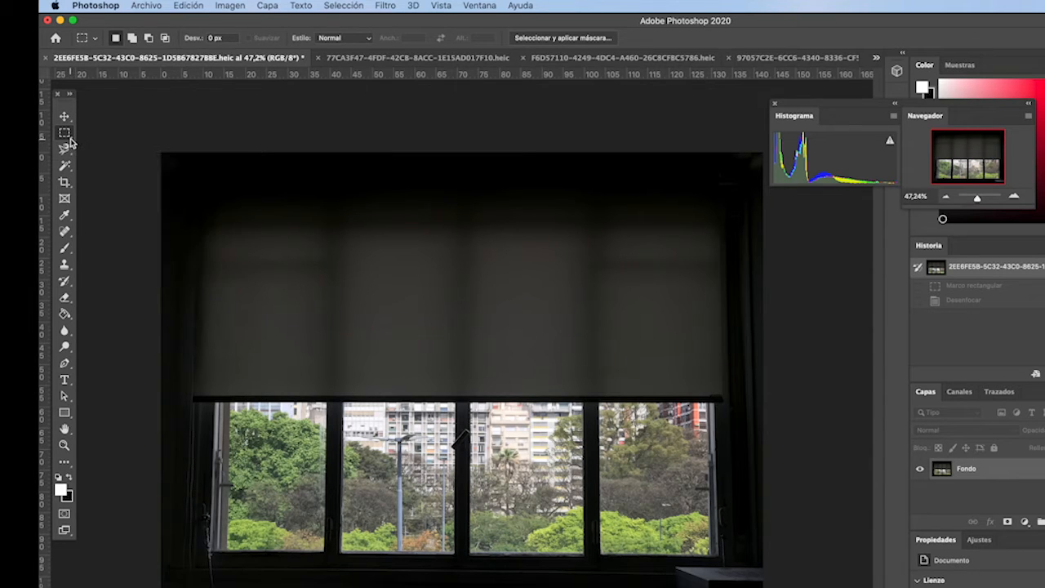
pyautogui.click(71, 139)
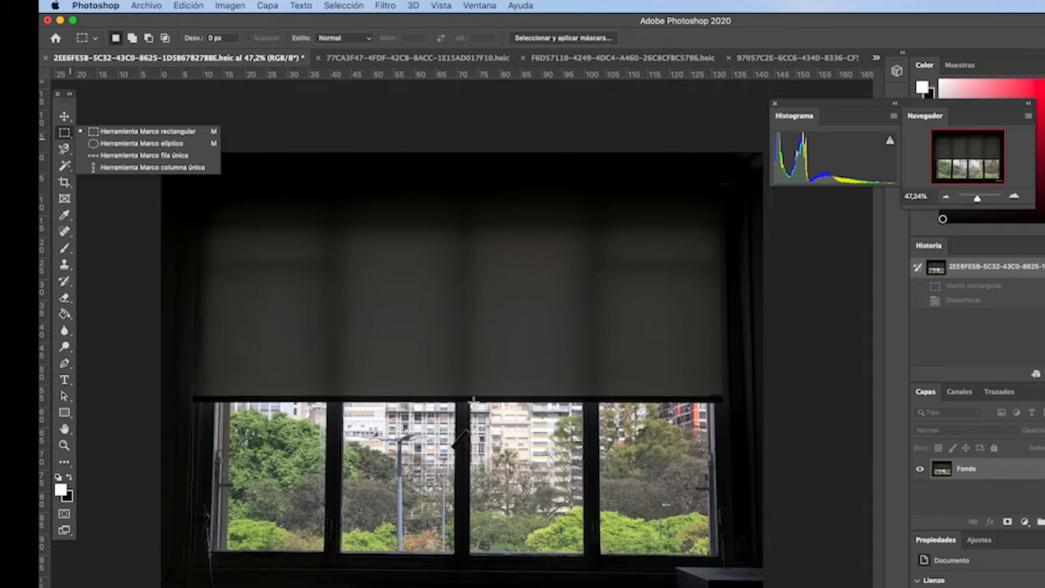
pyautogui.moveTo(471, 400); pyautogui.dragTo(586, 554)
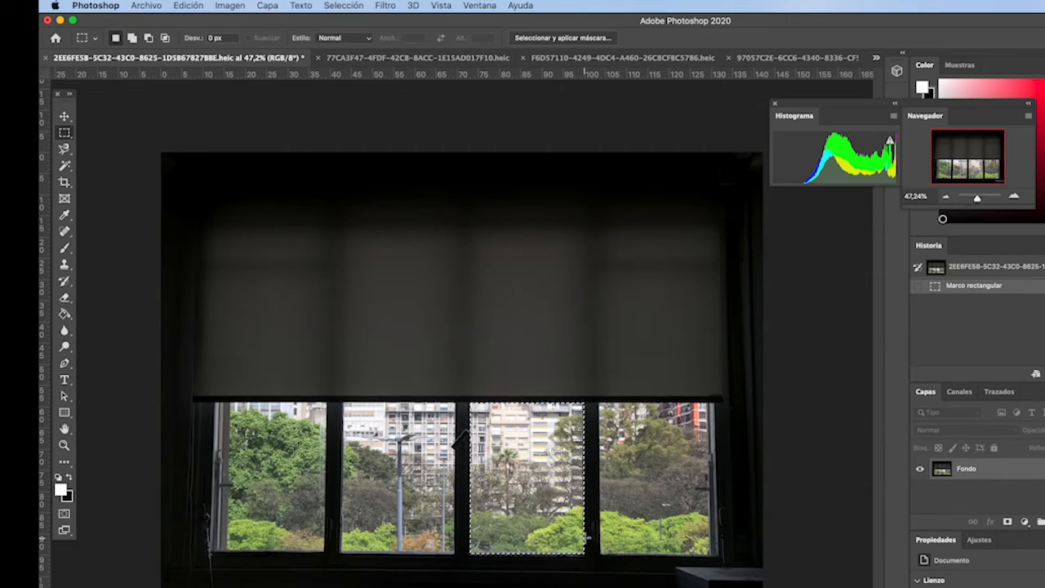
# Apply Brightness/Contrast to the selected window pane with brightness -11 and contrast 92
pyautogui.moveTo(976, 199); pyautogui.dragTo(981, 202)
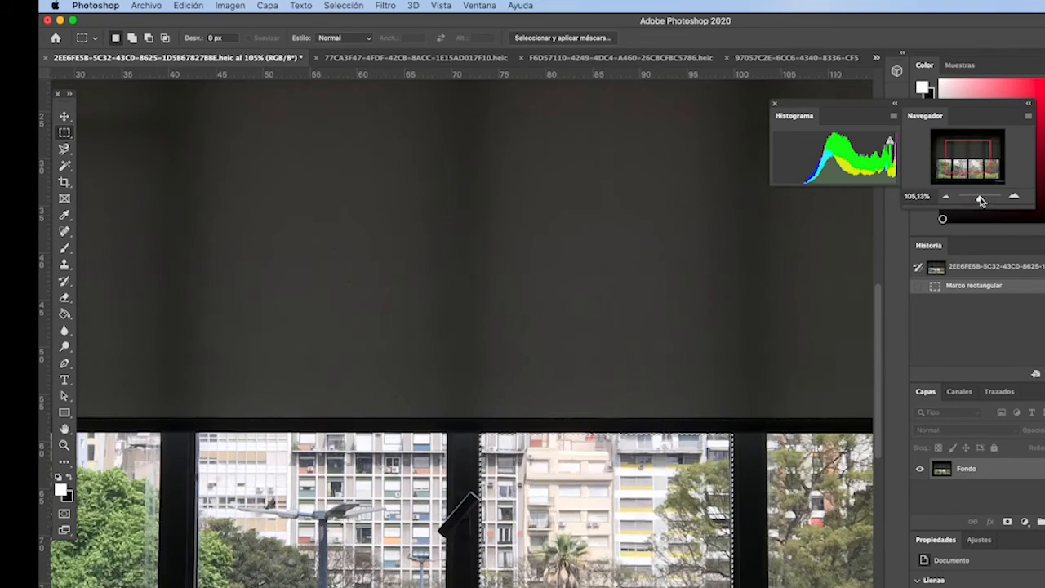
pyautogui.moveTo(978, 161); pyautogui.dragTo(989, 170)
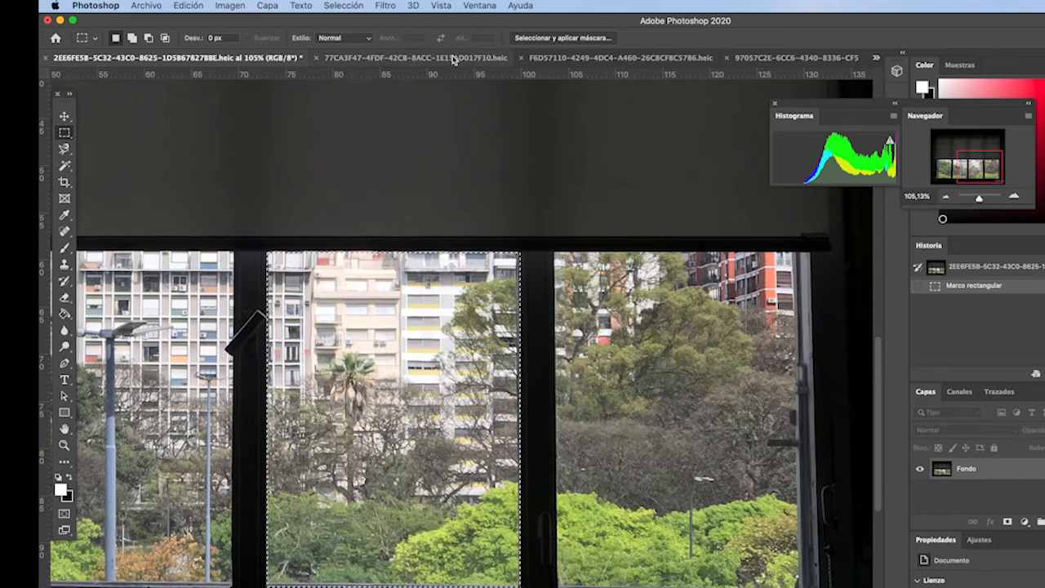
pyautogui.click(237, 6)
pyautogui.moveTo(267, 43)
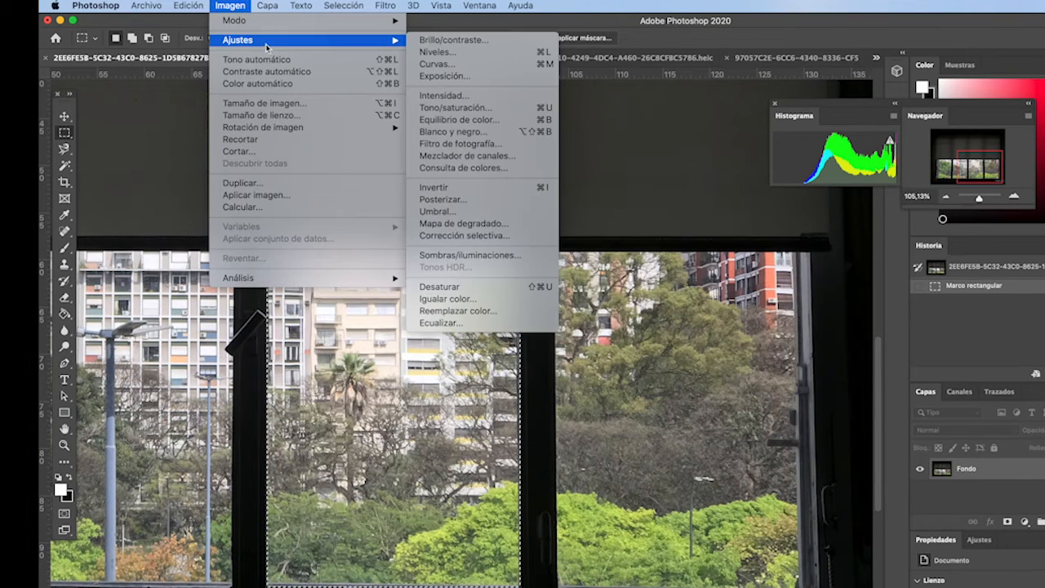
pyautogui.click(447, 45)
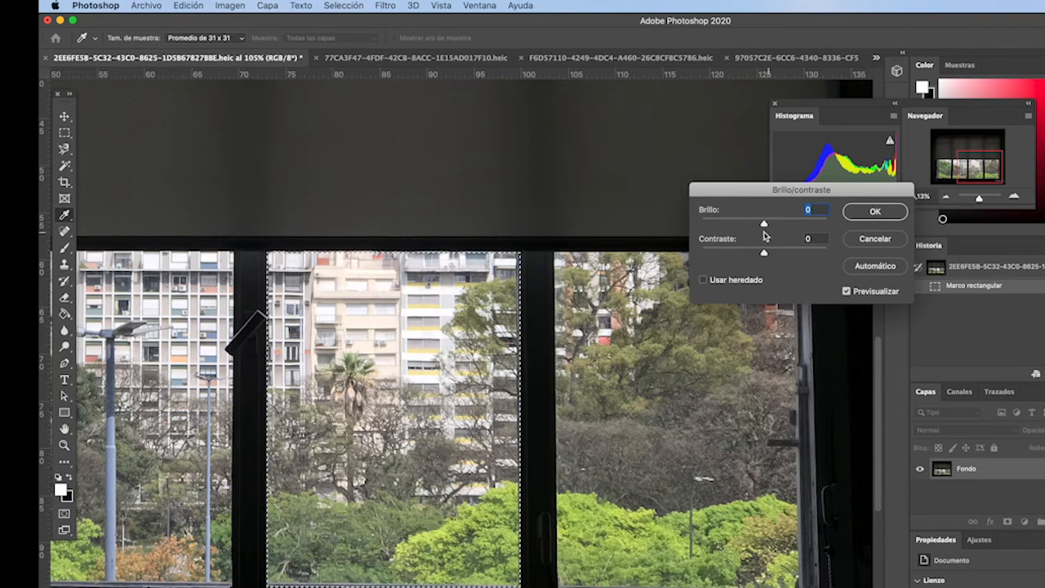
pyautogui.moveTo(764, 226); pyautogui.dragTo(822, 253)
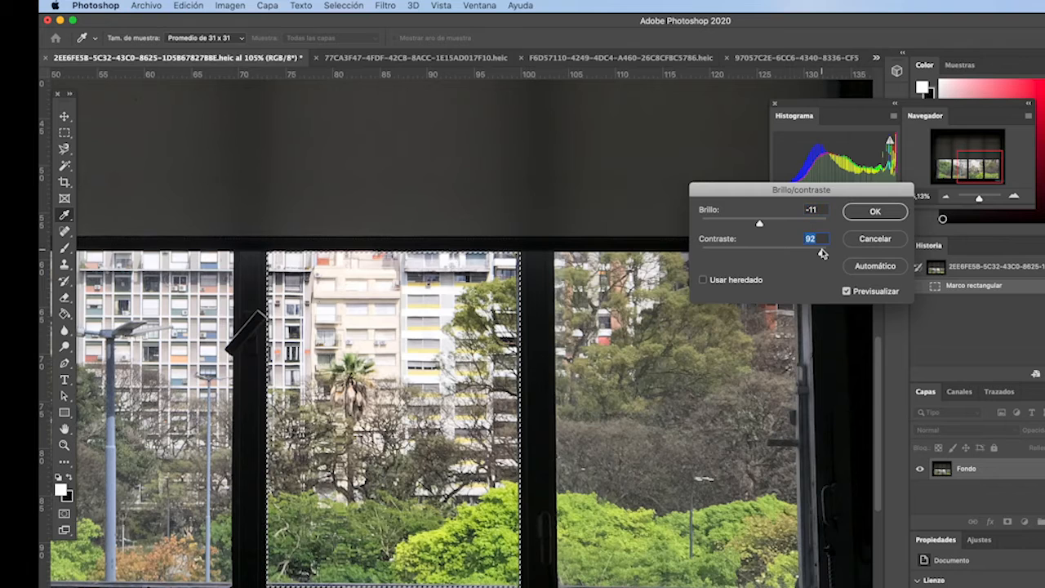
pyautogui.click(878, 212)
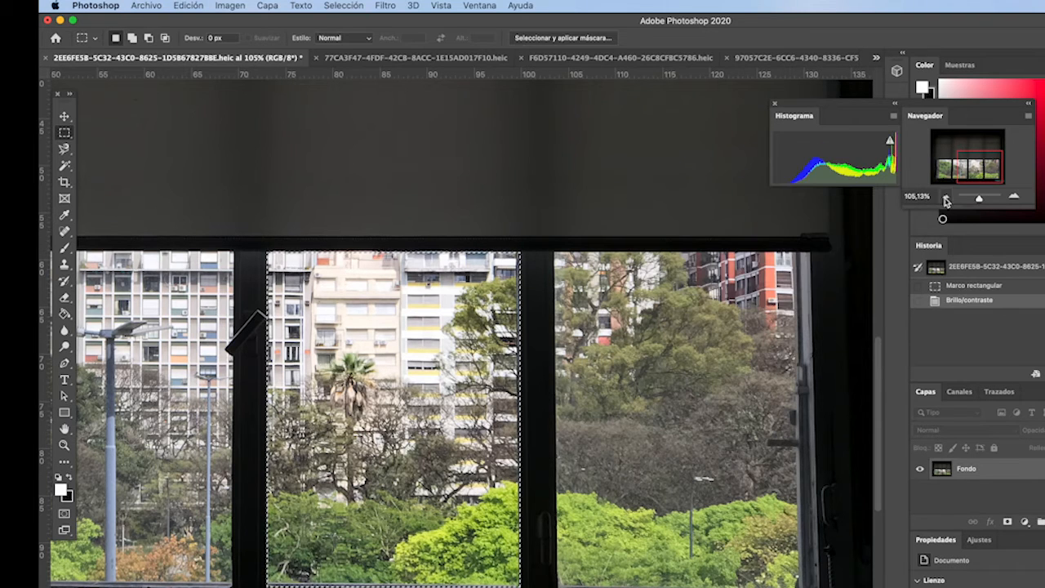
# Draw a freehand Lasso selection around the street lamp head in the second window pane
pyautogui.moveTo(980, 202); pyautogui.dragTo(978, 201)
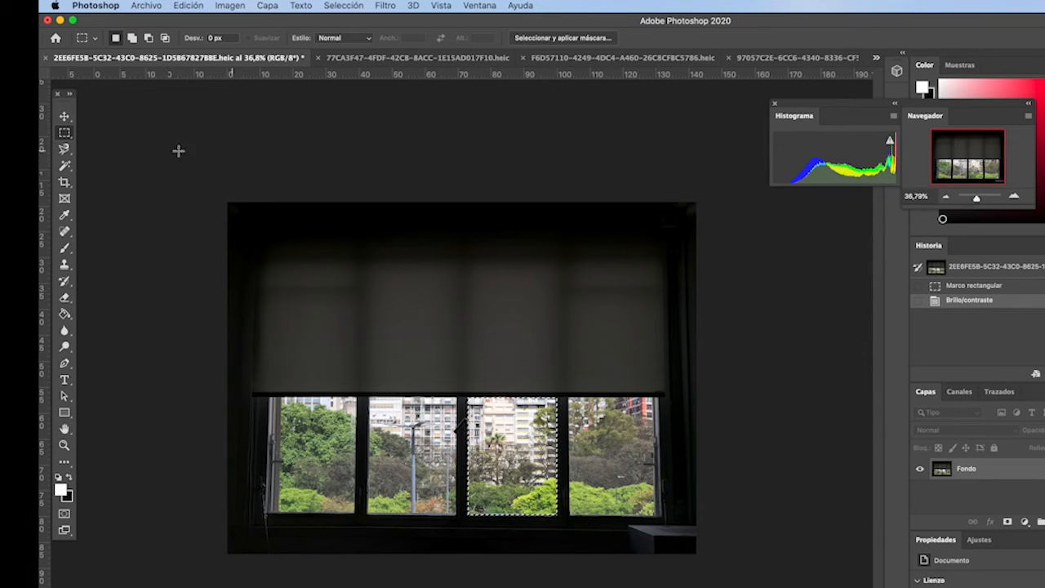
pyautogui.click(69, 155)
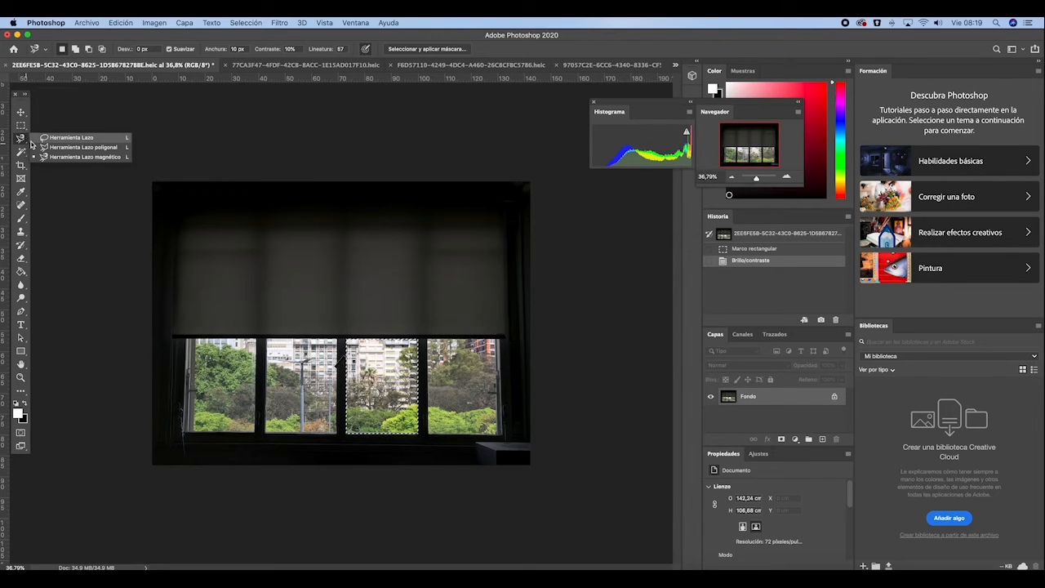
pyautogui.click(55, 141)
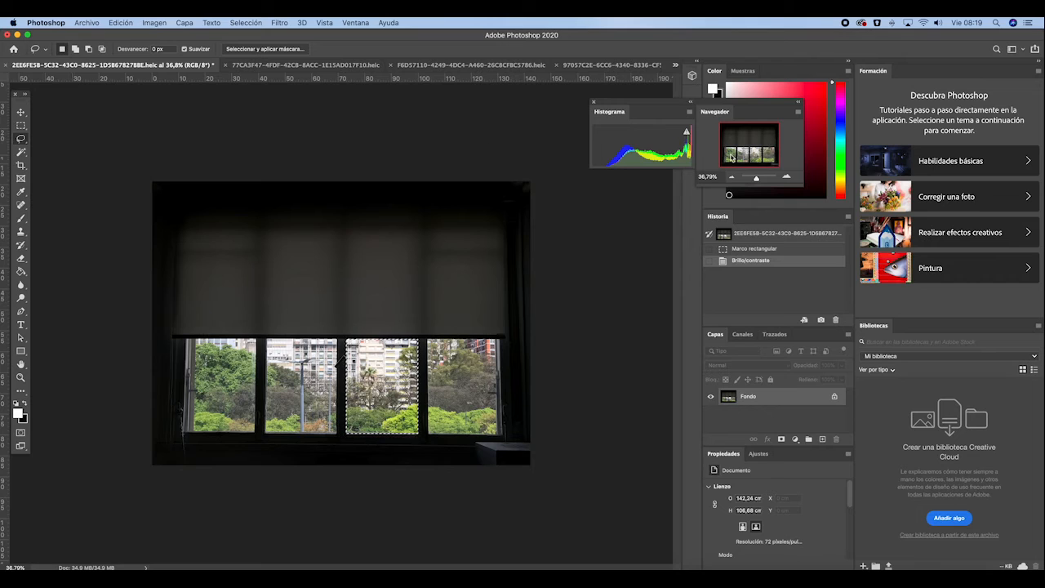
pyautogui.moveTo(756, 179); pyautogui.dragTo(743, 153)
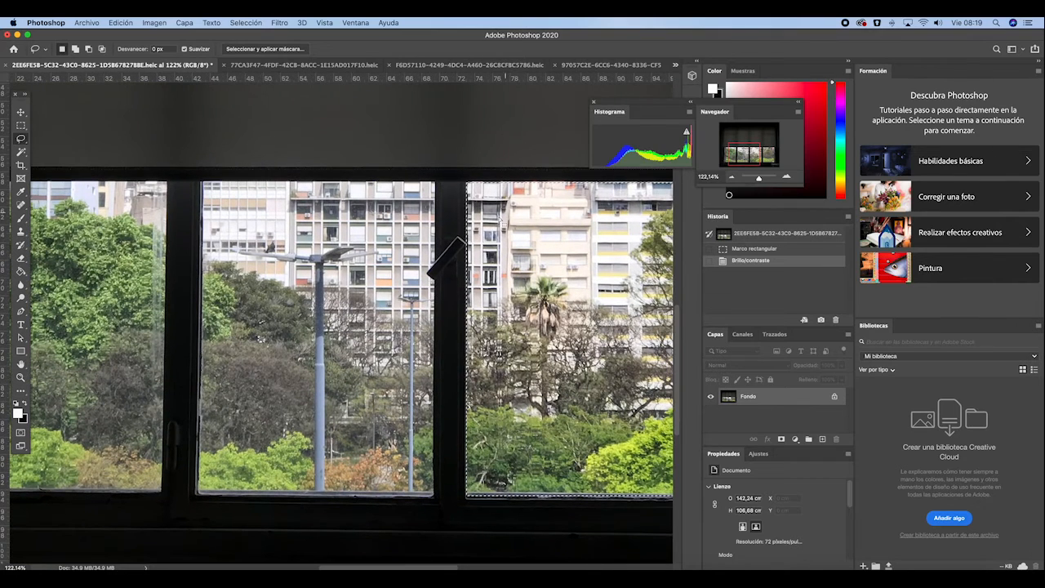
pyautogui.click(340, 243)
pyautogui.moveTo(285, 266)
pyautogui.mouseDown()
pyautogui.moveTo(288, 295)
pyautogui.moveTo(301, 303)
pyautogui.moveTo(372, 309)
pyautogui.mouseUp()
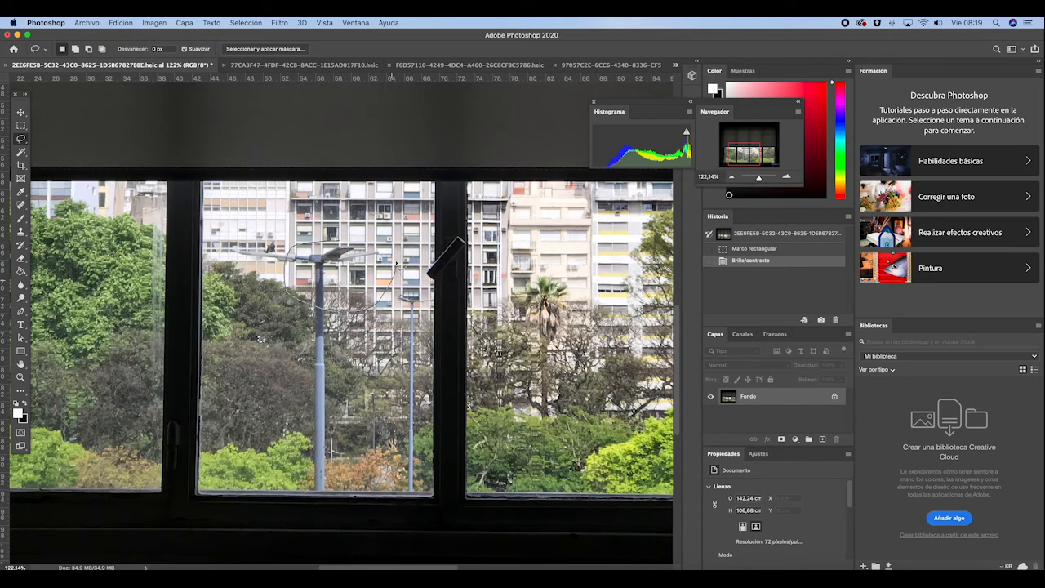
pyautogui.moveTo(379, 238); pyautogui.dragTo(343, 244)
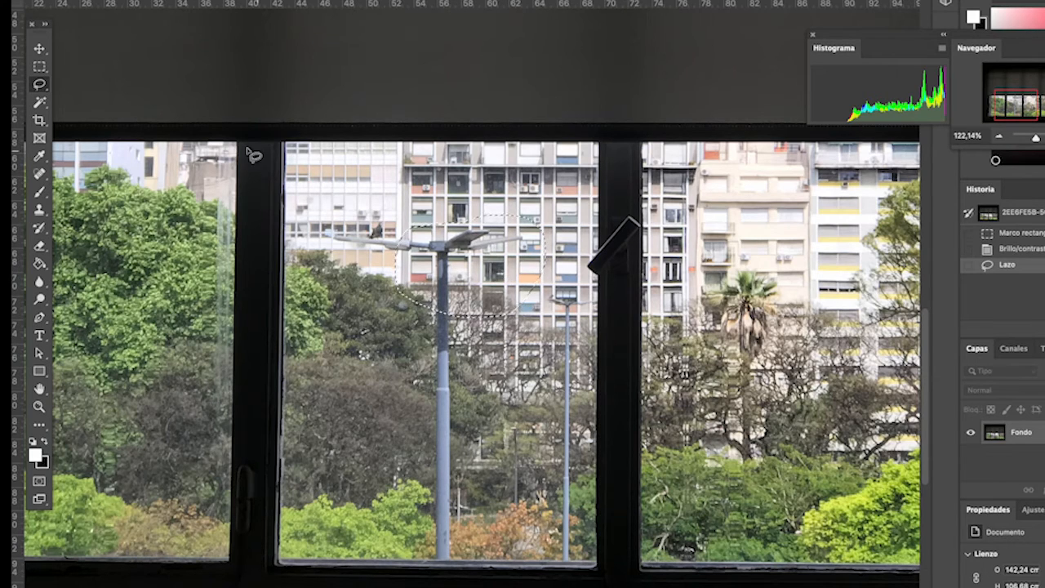
# Select the second window pane by tracing its four corners with the Polygonal Lasso tool
pyautogui.rightClick(45, 91)
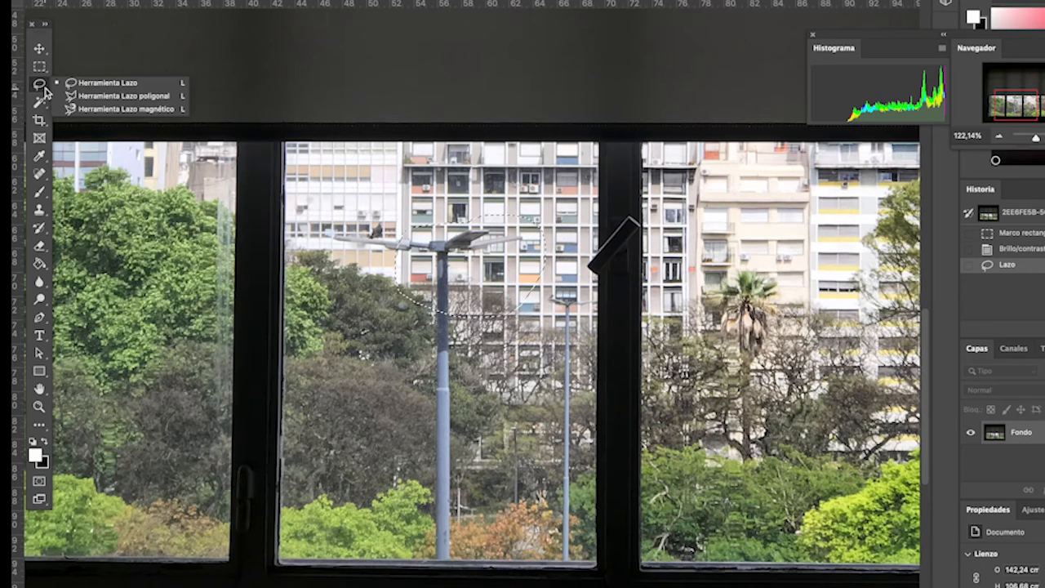
pyautogui.click(115, 96)
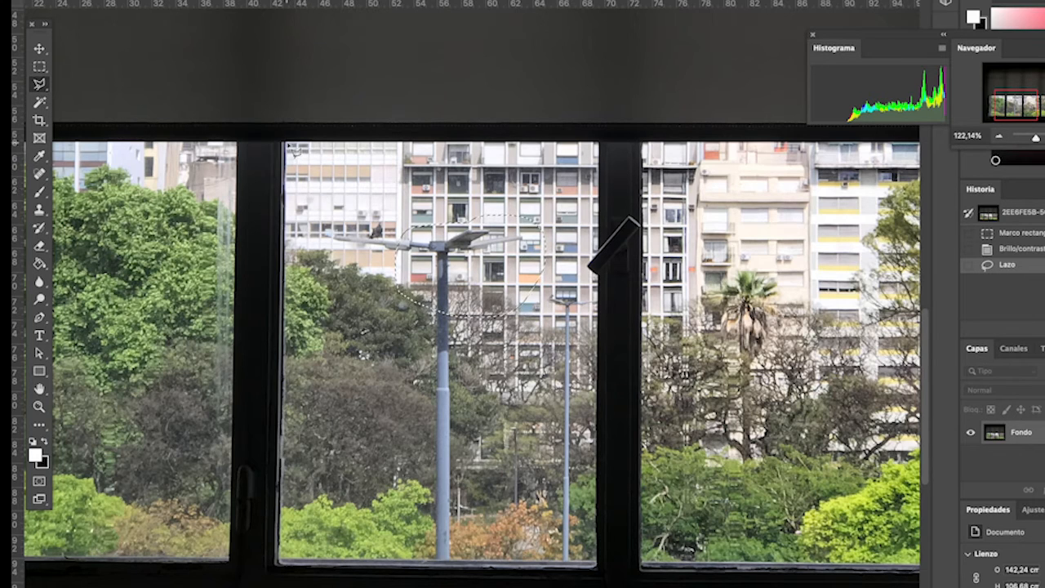
pyautogui.press('Escape')
pyautogui.click(294, 150)
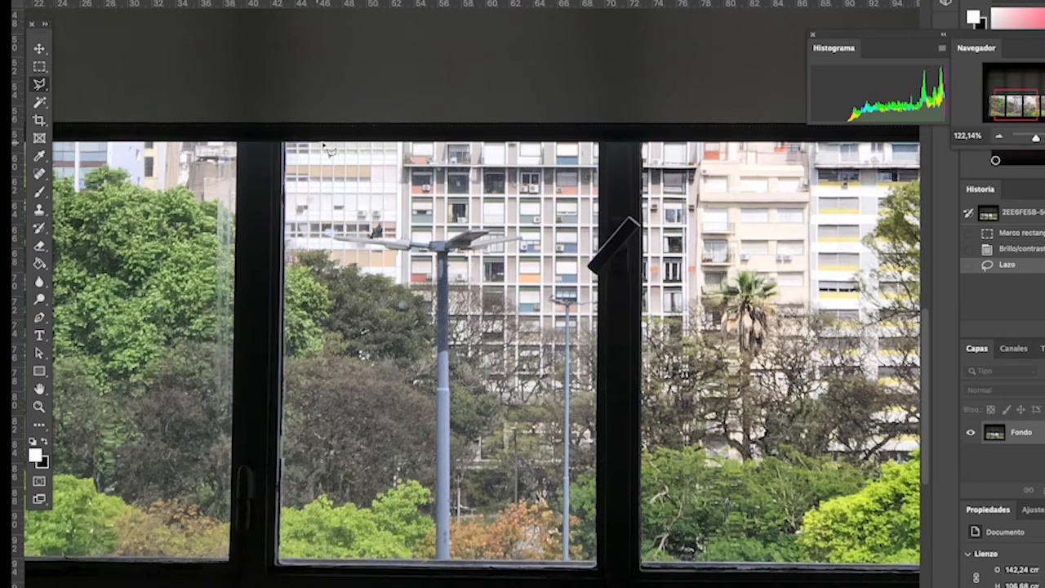
pyautogui.click(598, 144)
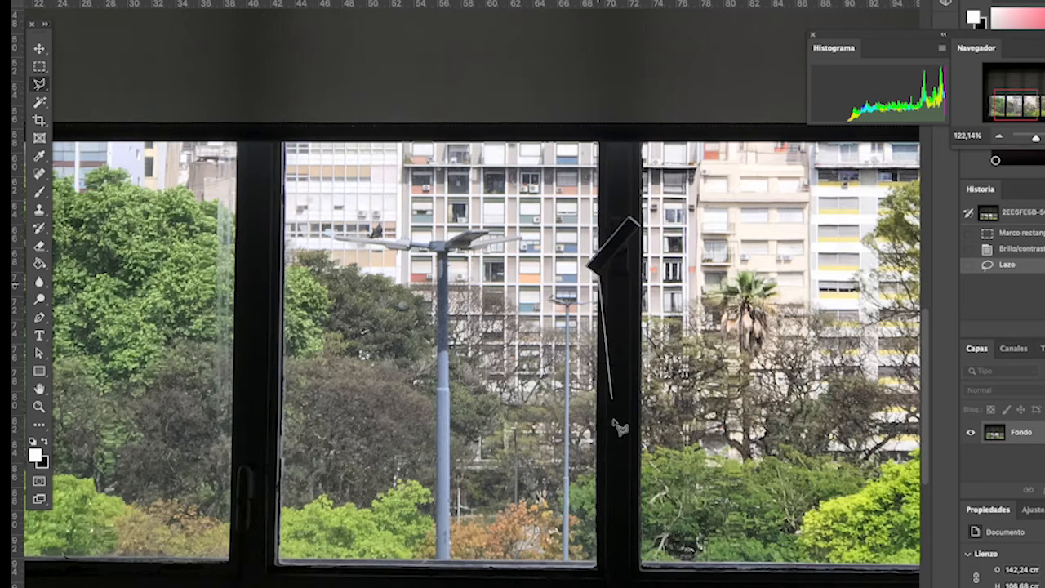
pyautogui.click(596, 566)
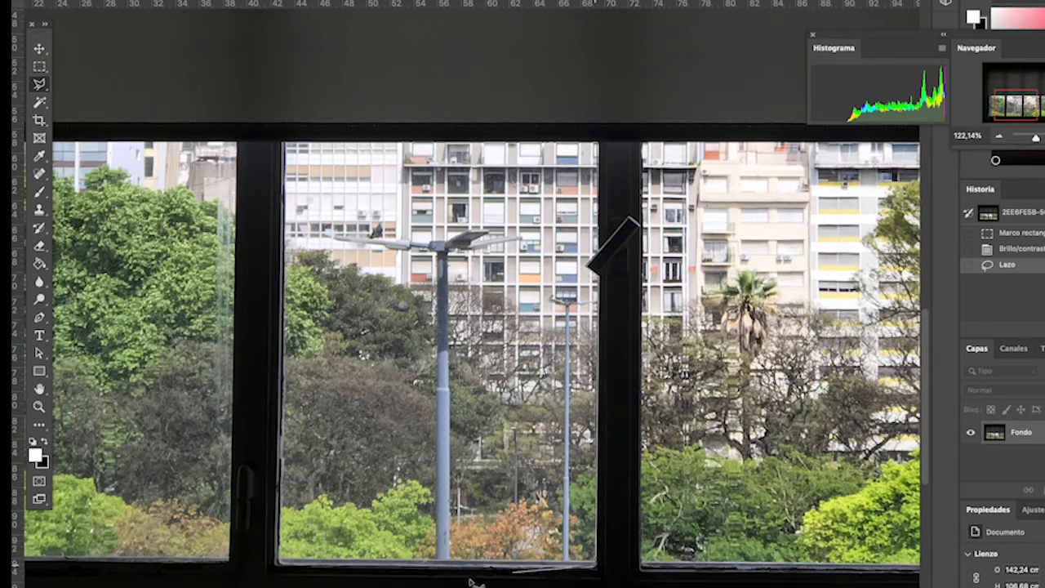
pyautogui.click(283, 567)
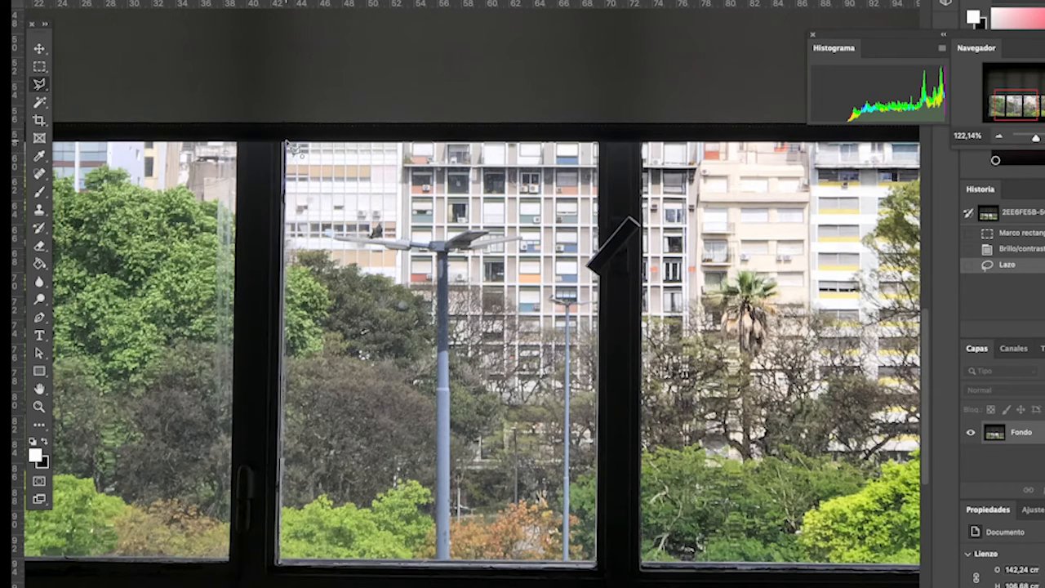
pyautogui.click(287, 144)
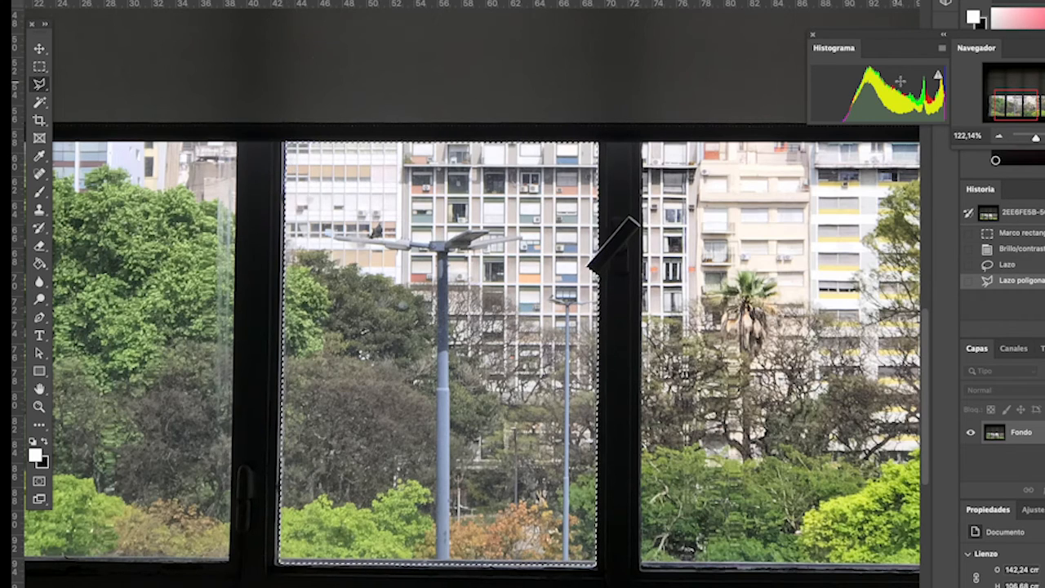
# Trace the building area above the treetops in the first window pane with the Magnetic Lasso tool and close the selection
pyautogui.moveTo(1014, 104); pyautogui.dragTo(1003, 104)
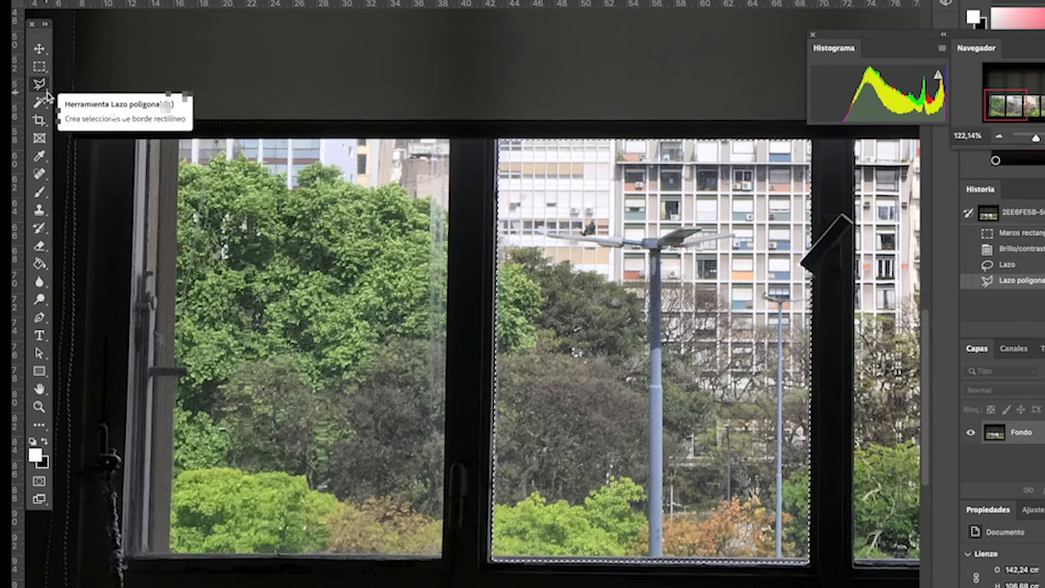
pyautogui.click(47, 94)
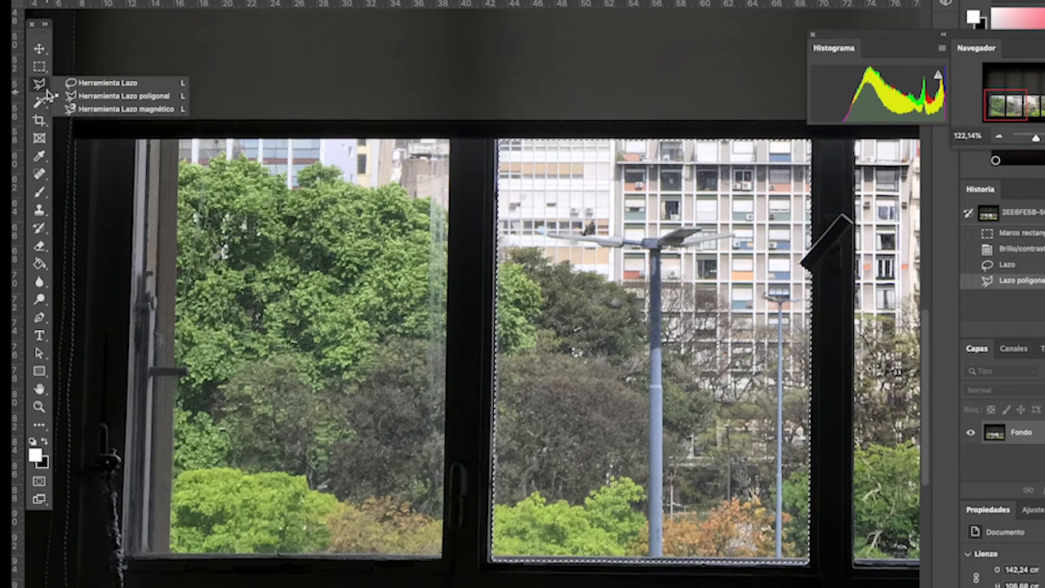
pyautogui.click(90, 109)
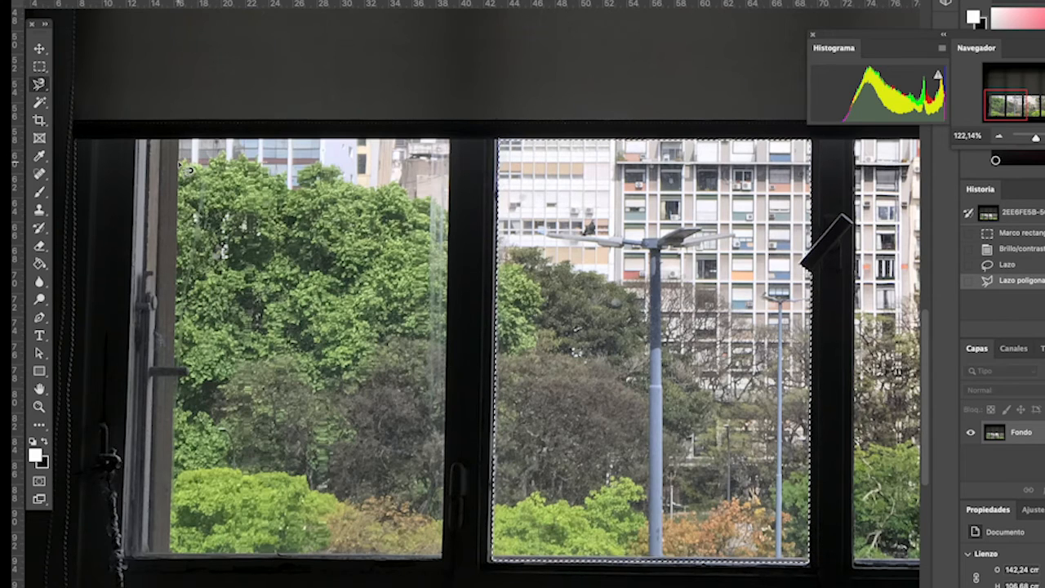
pyautogui.click(180, 165)
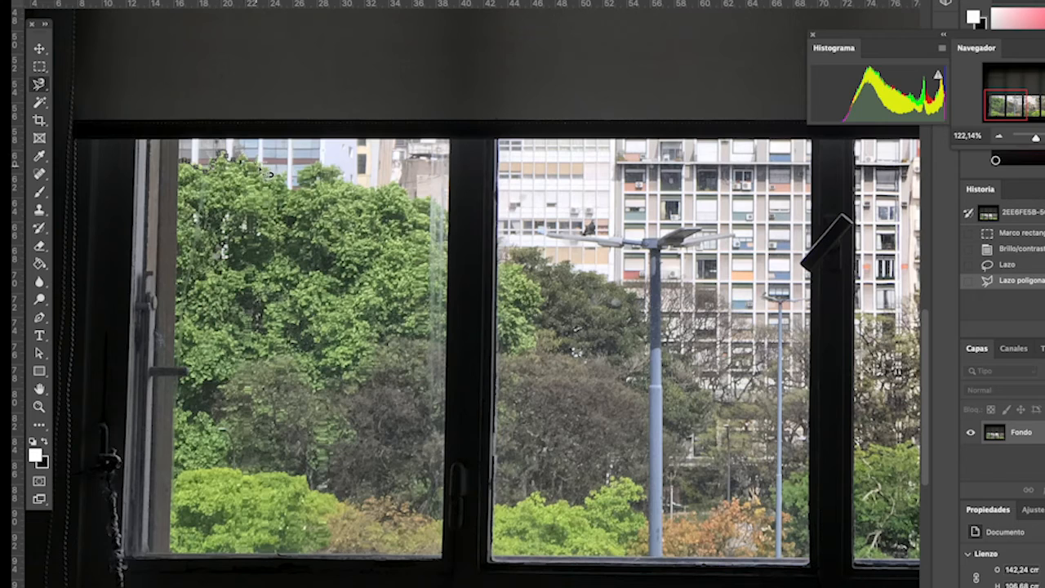
pyautogui.click(263, 170)
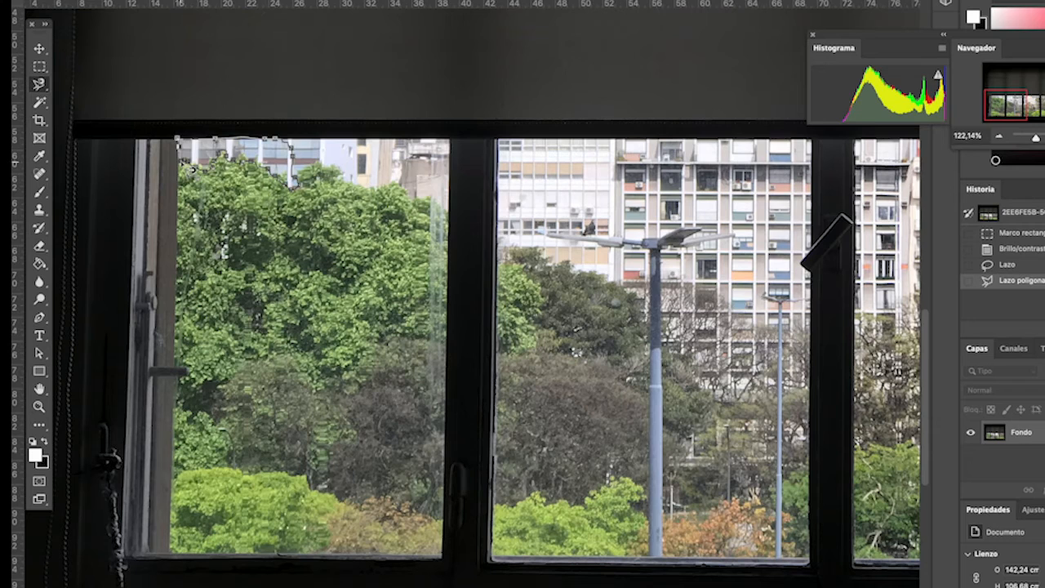
pyautogui.click(182, 163)
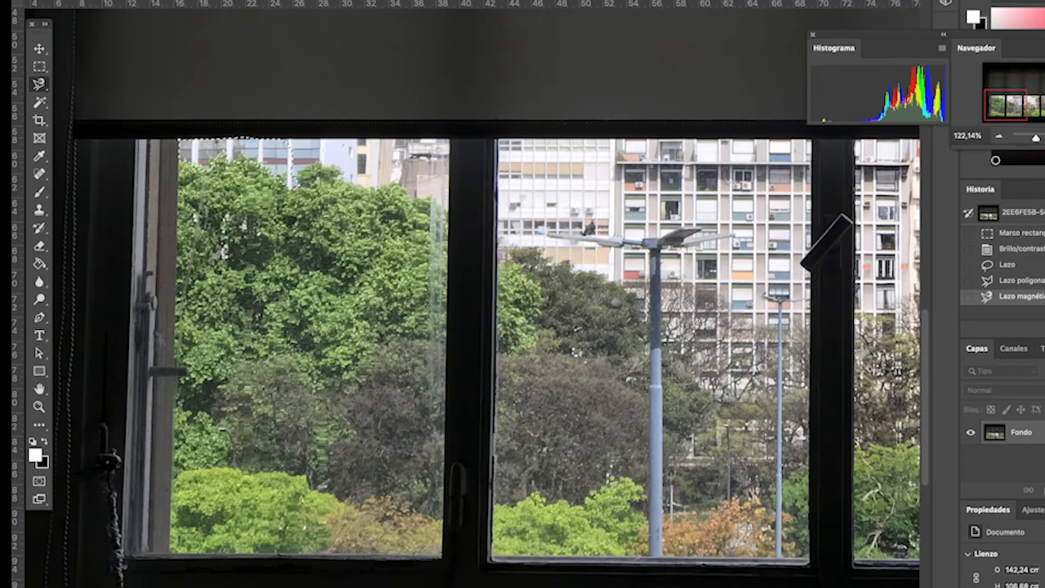
# Try Exposure values of +2.74 and -2.78 on the selected building area above the treetops
pyautogui.click(217, 0)
pyautogui.moveTo(233, 0)
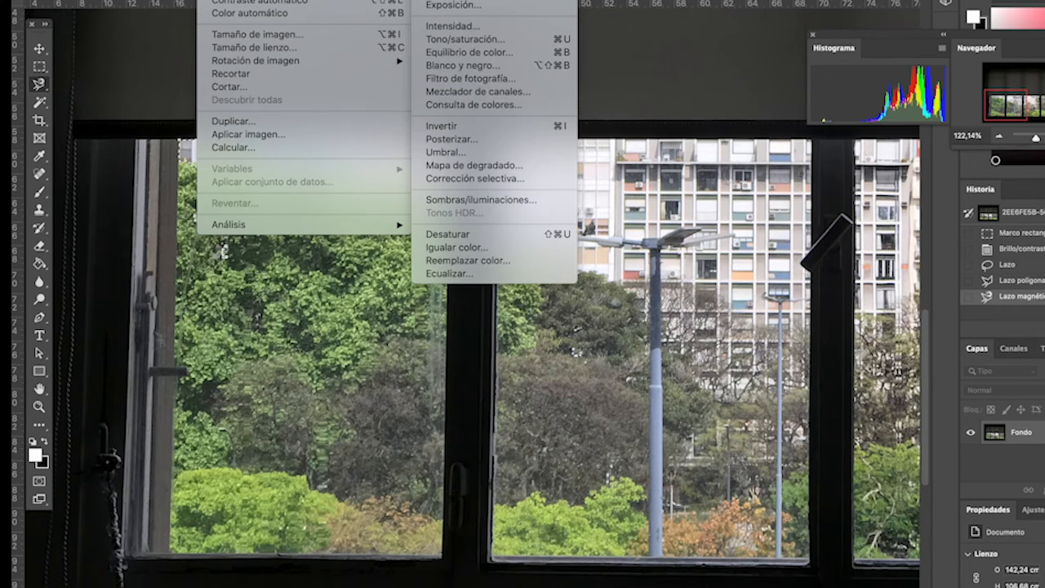
pyautogui.click(489, 6)
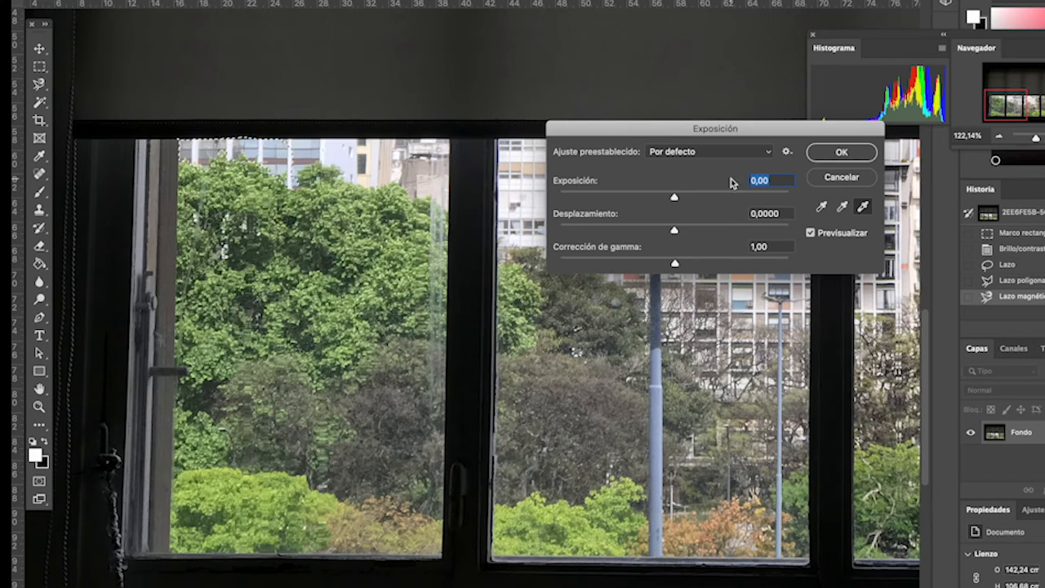
pyautogui.moveTo(675, 200); pyautogui.dragTo(723, 197)
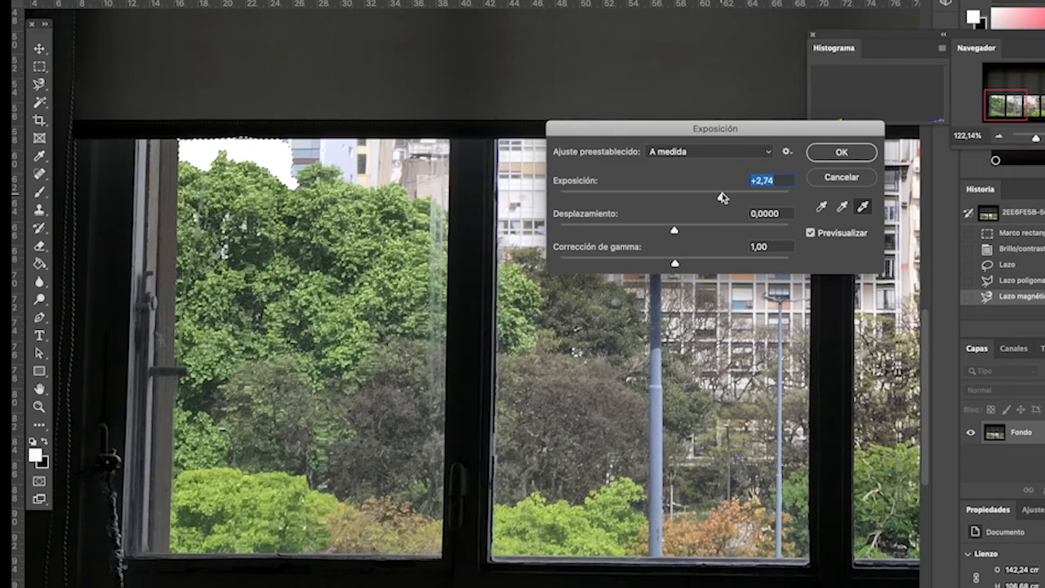
pyautogui.moveTo(722, 197); pyautogui.dragTo(627, 198)
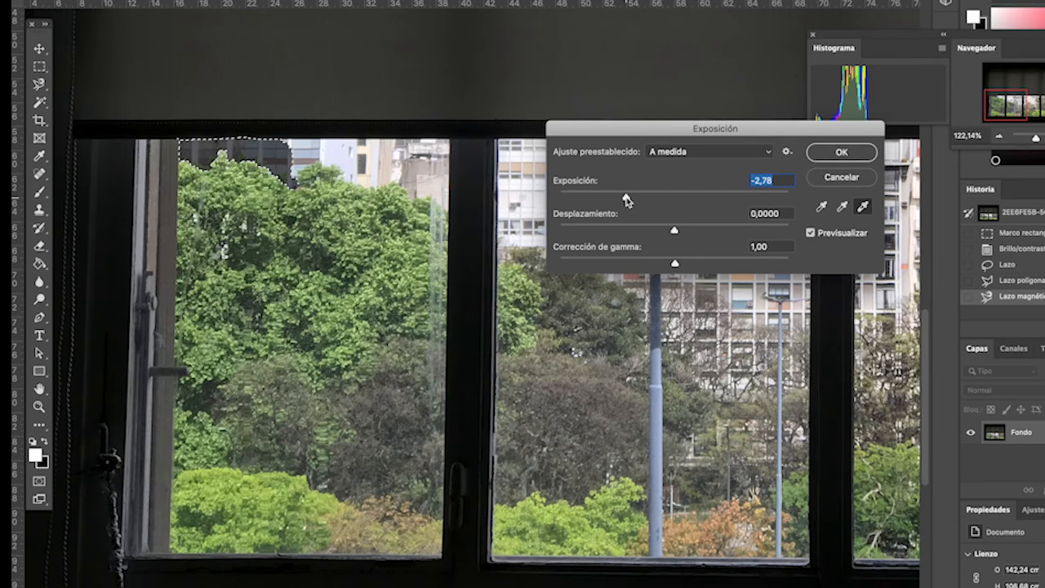
pyautogui.click(841, 154)
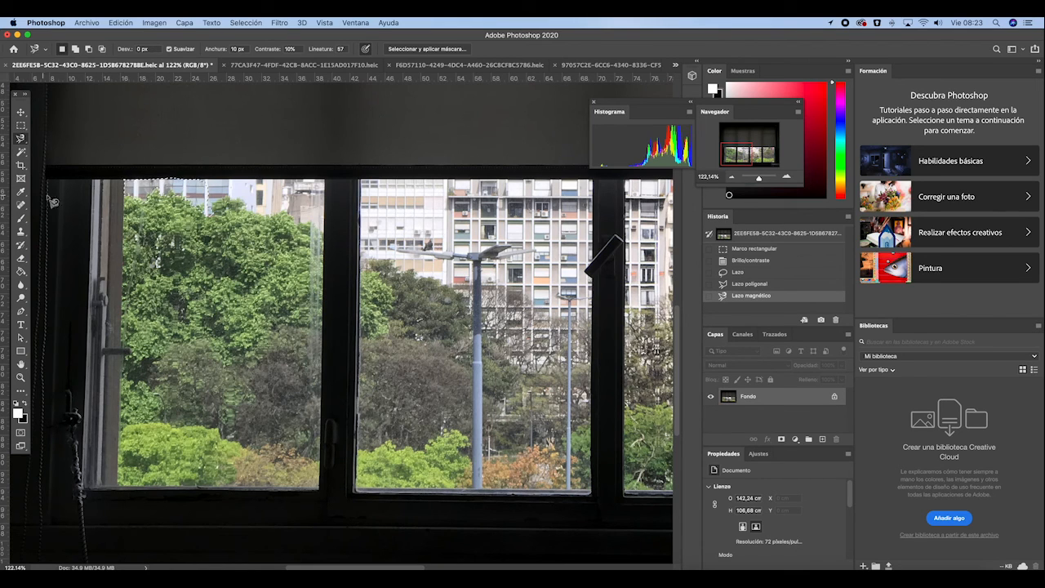
# Switch to the Brush tool
pyautogui.click(22, 221)
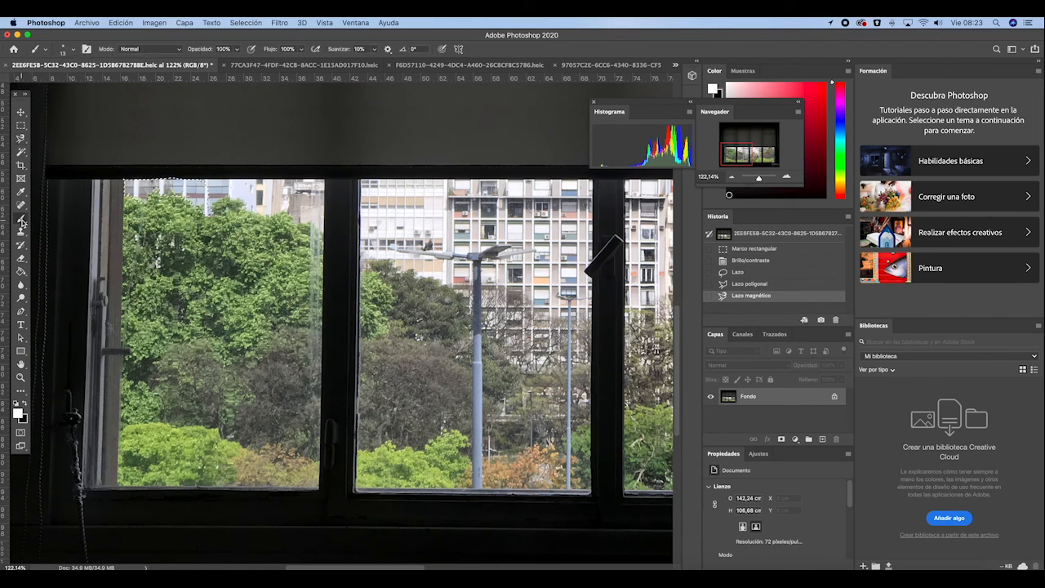